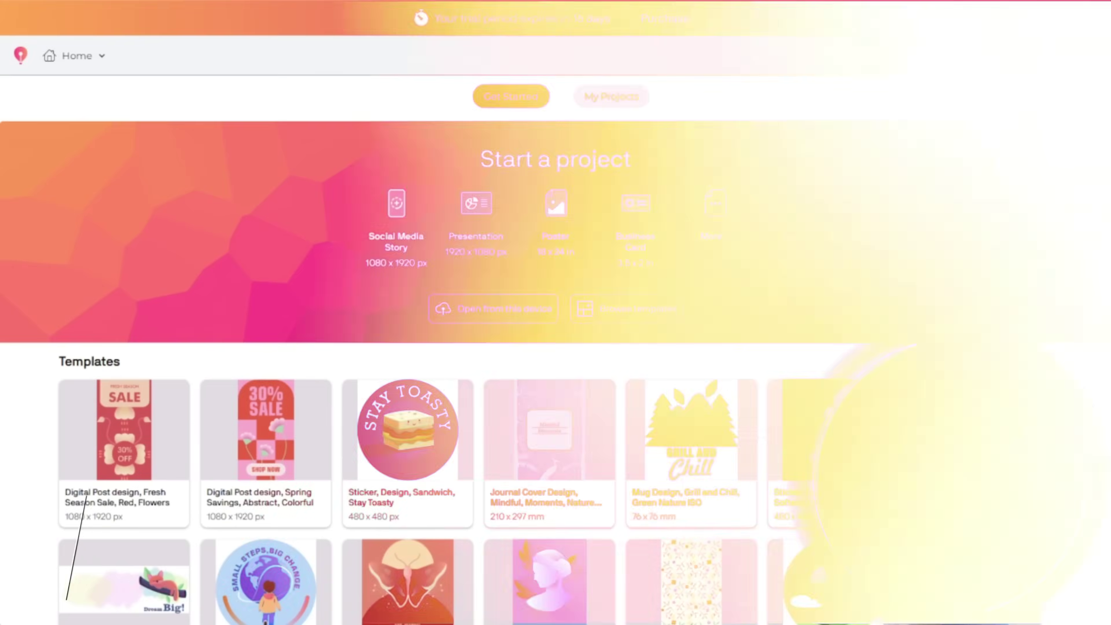
# Scroll the Home page to bring the Templates gallery below the Start a project presets into view
pyautogui.scroll(-2, 555, 372)
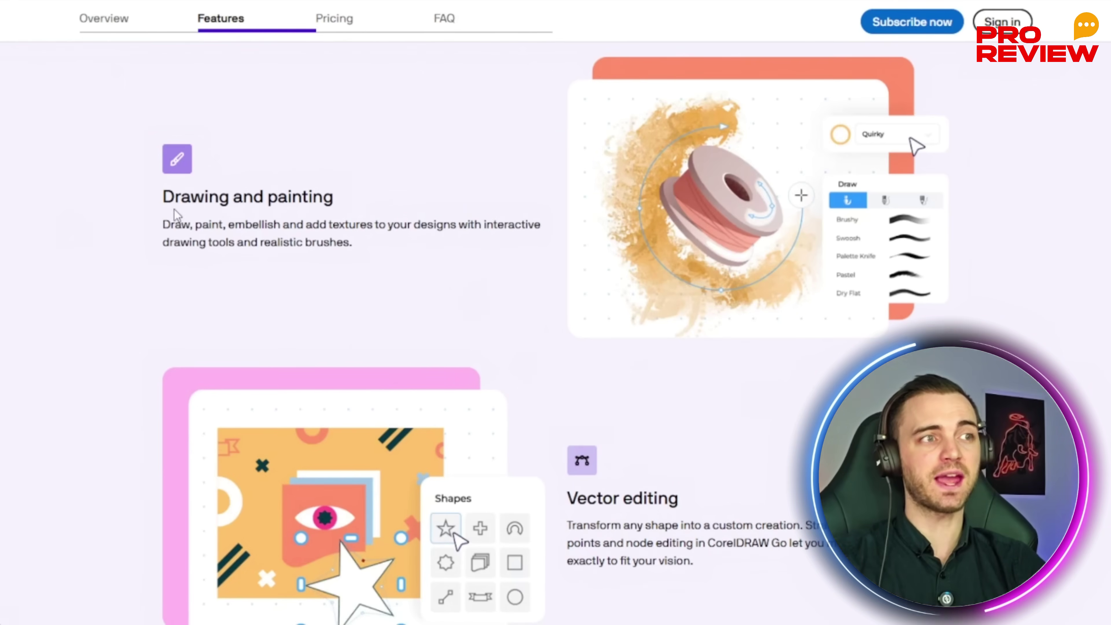
pyautogui.moveTo(170, 188); pyautogui.dragTo(423, 213)
pyautogui.click(421, 212)
pyautogui.scroll(-6, 543, 364)
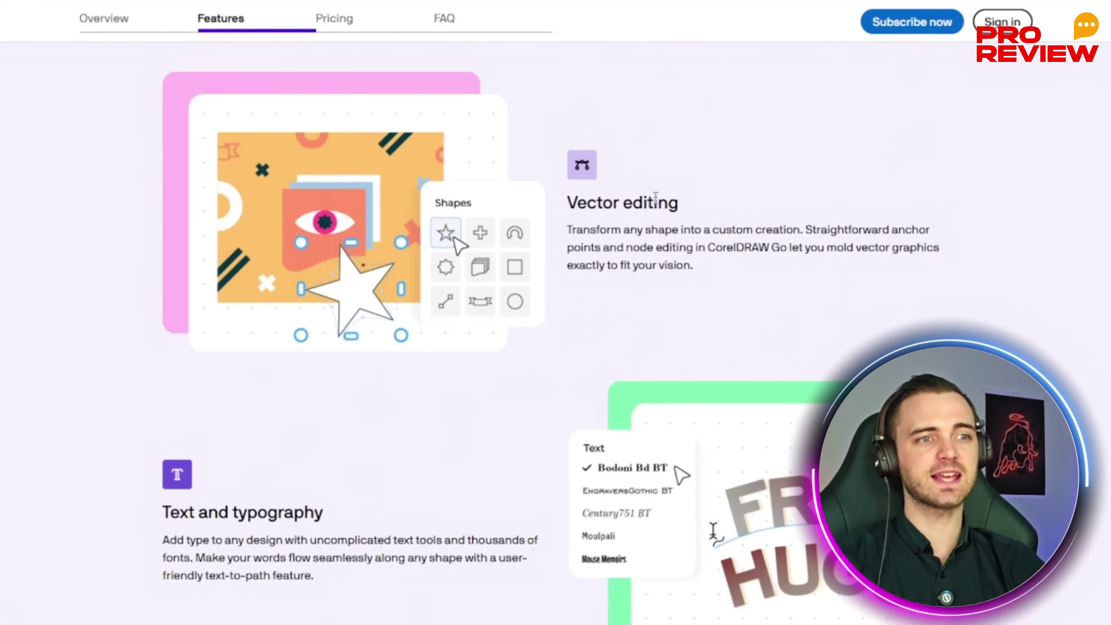
pyautogui.scroll(-6, 586, 347)
pyautogui.scroll(2, 585, 348)
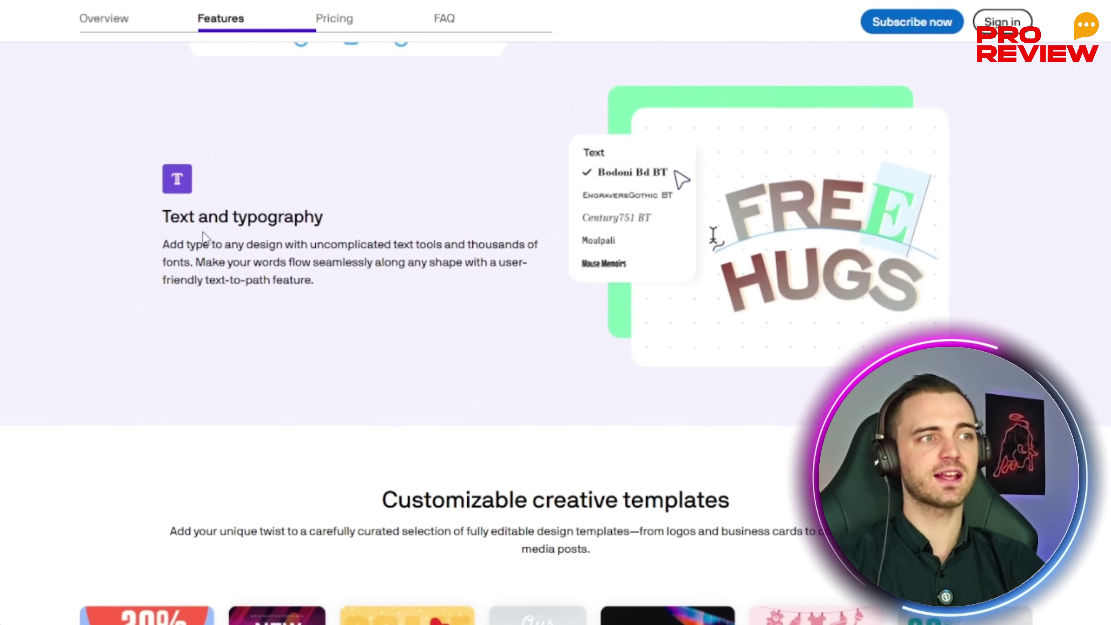
pyautogui.moveTo(229, 216); pyautogui.dragTo(335, 218)
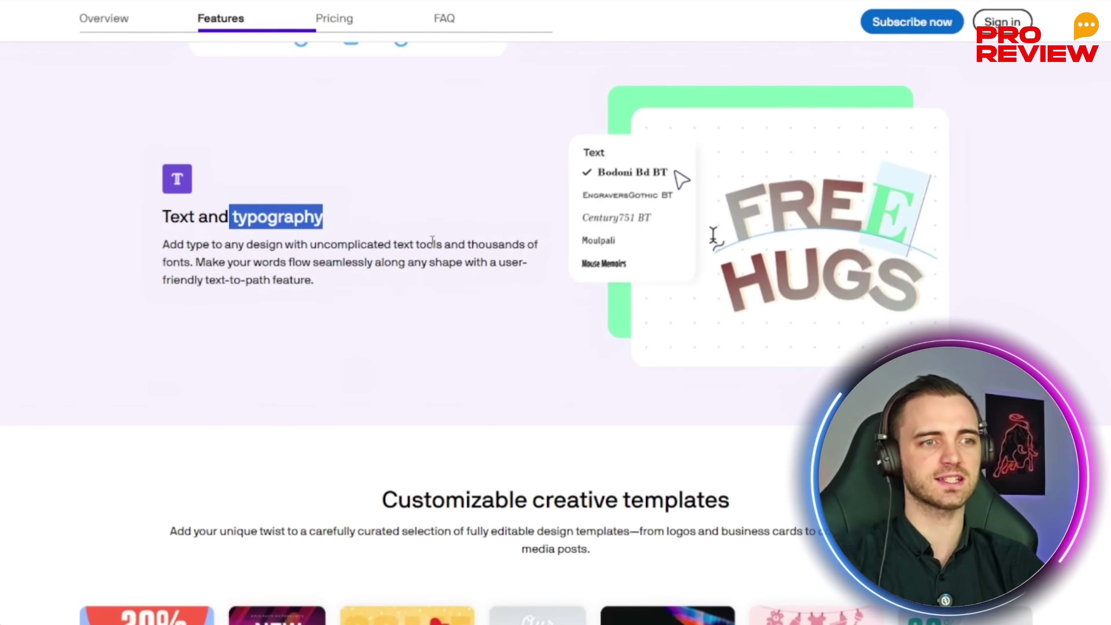
pyautogui.click(428, 219)
pyautogui.scroll(-6, 429, 220)
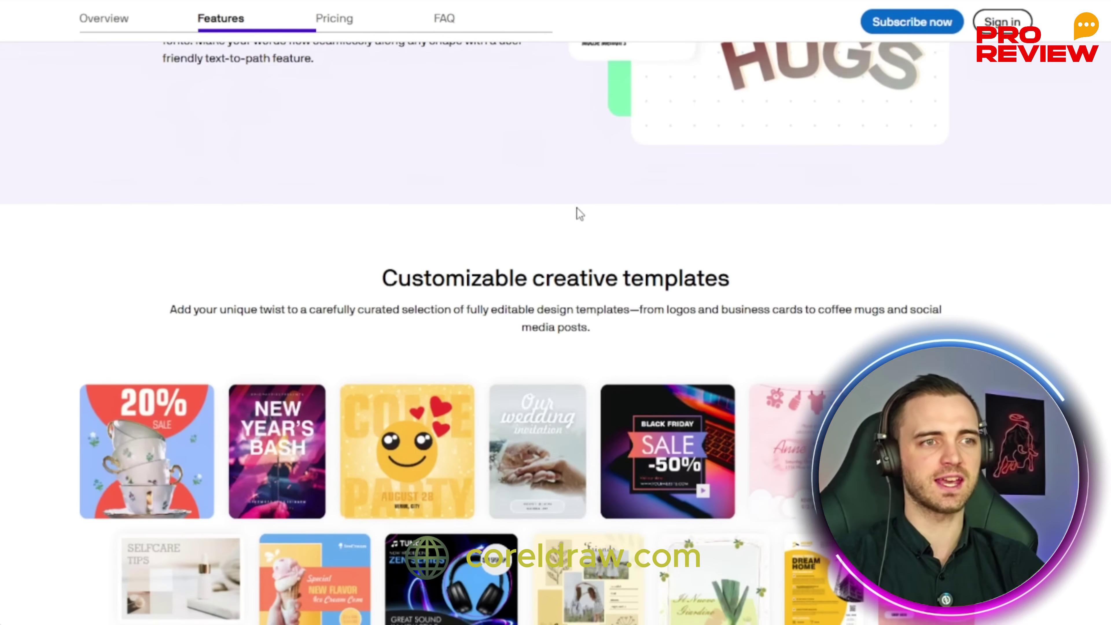
pyautogui.scroll(7, 481, 226)
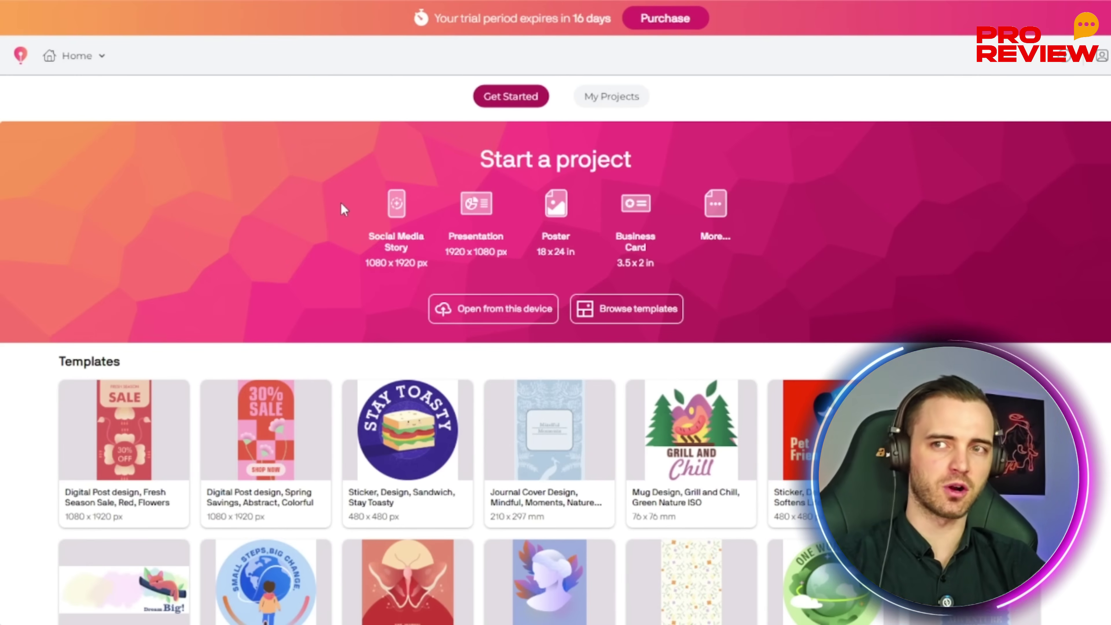
pyautogui.scroll(-7, 340, 245)
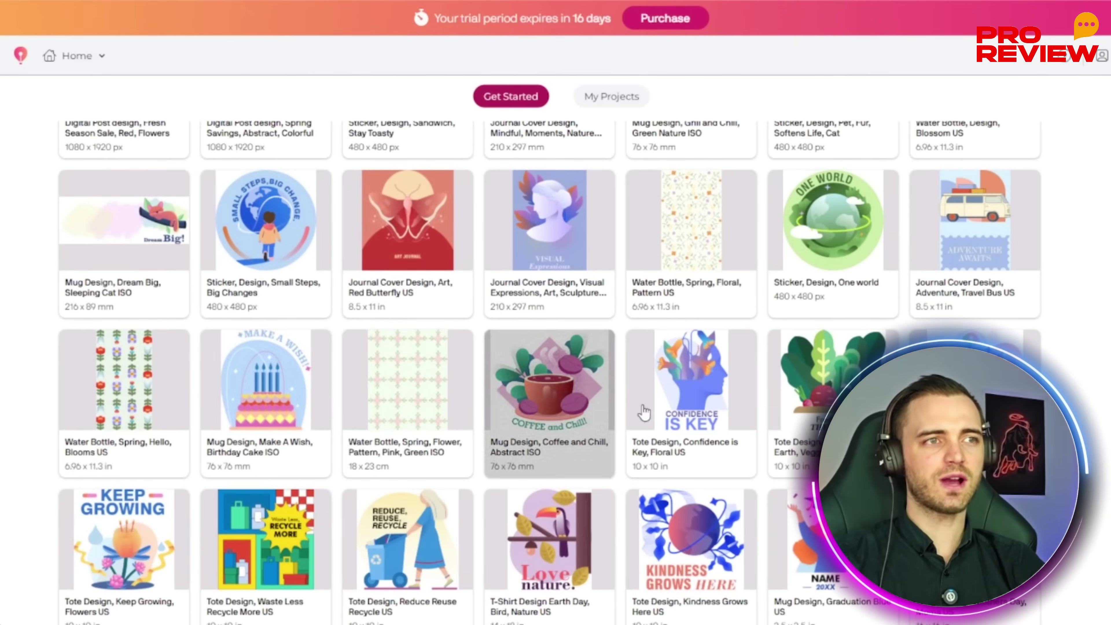
pyautogui.scroll(-3, 475, 235)
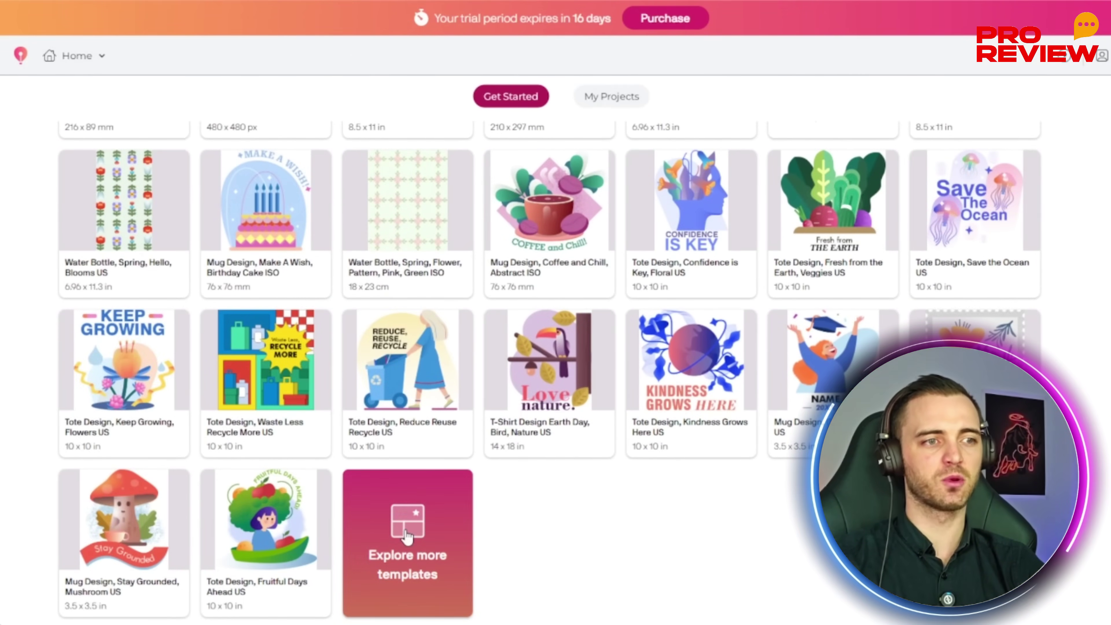
pyautogui.scroll(10, 479, 340)
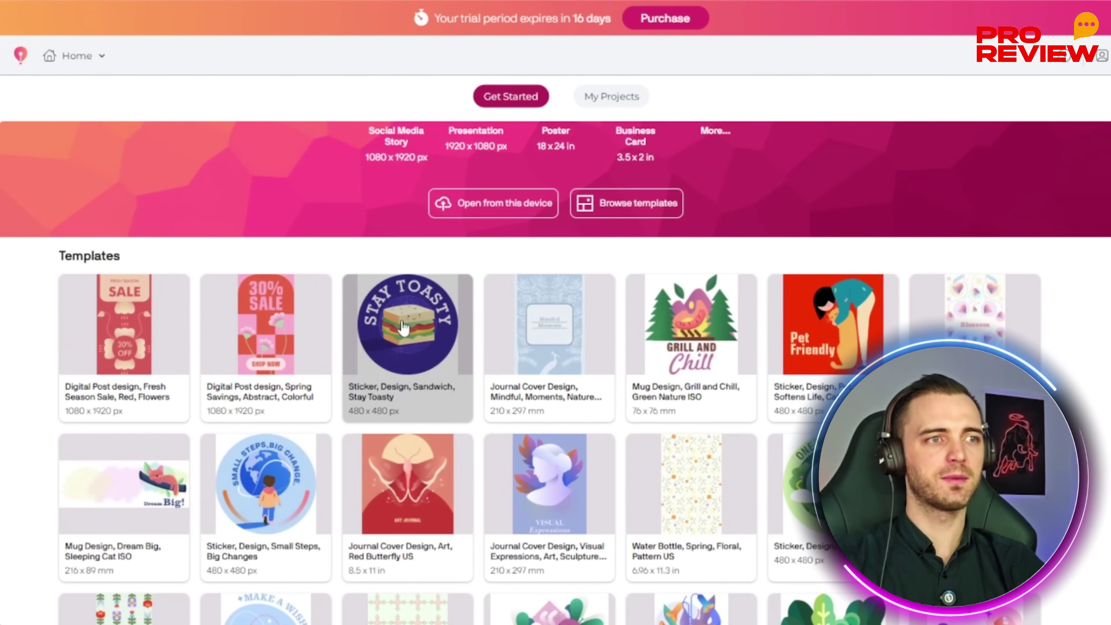
pyautogui.click(458, 195)
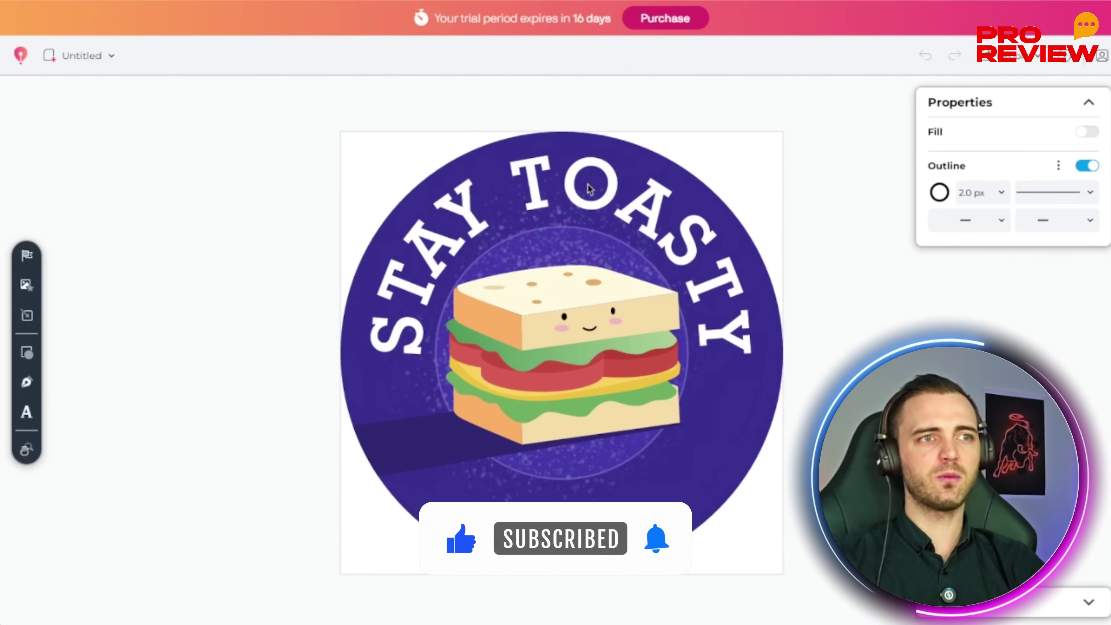
# Select the curved STAY TOASTY text group and bring up the Draw panel's painting brushes
pyautogui.click(568, 201)
pyautogui.click(569, 201)
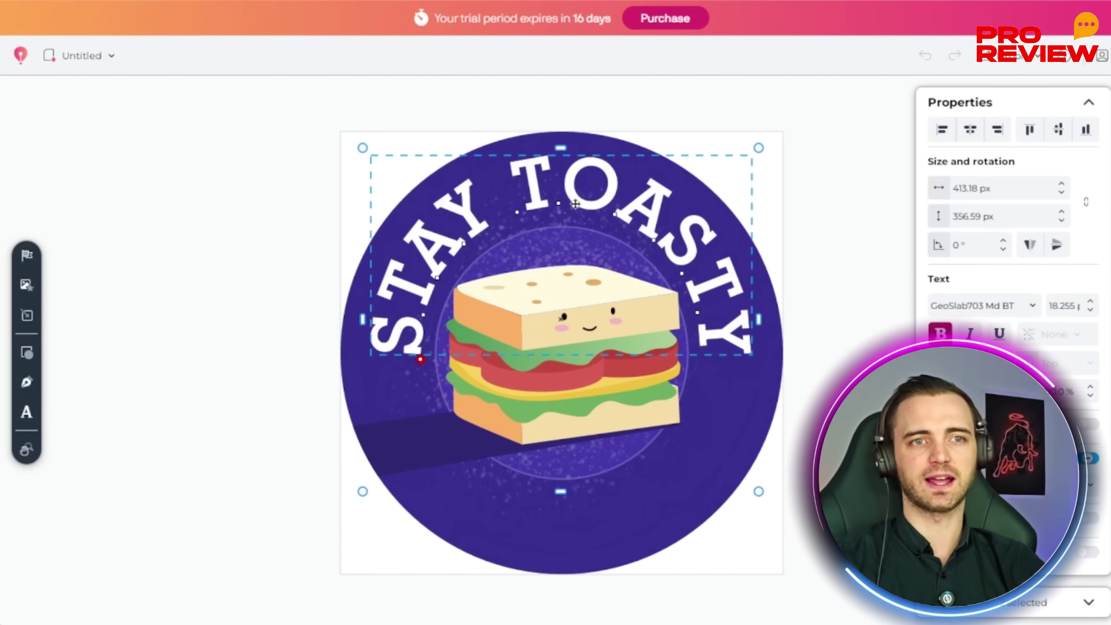
pyautogui.click(26, 381)
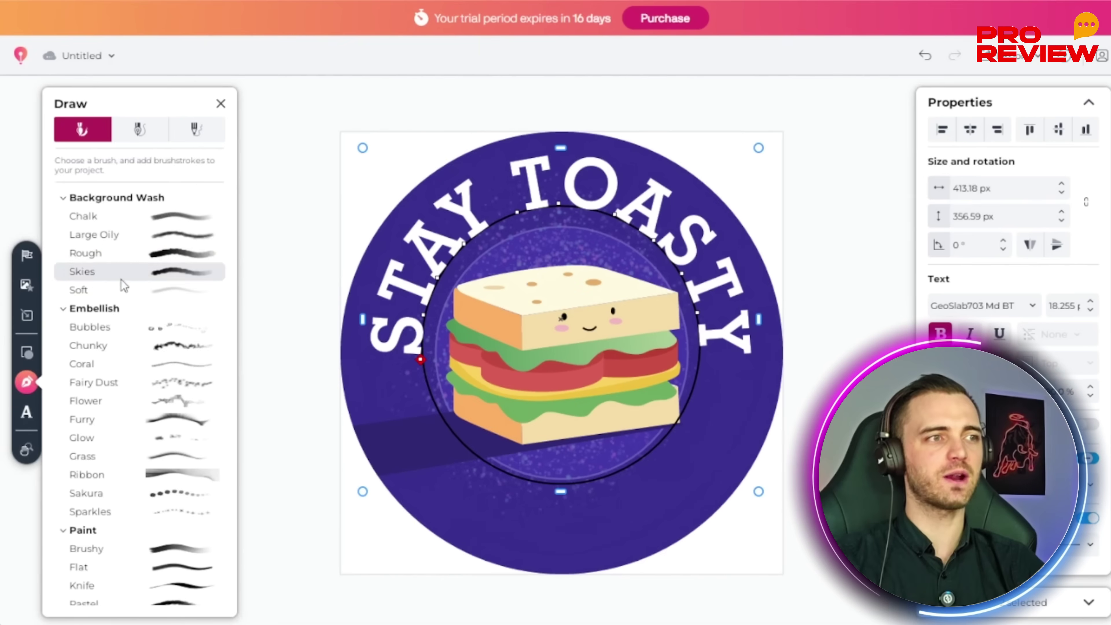
# Paint a Chalk brush wash across the Stay Toasty sticker, then undo it with Ctrl+Z
pyautogui.click(119, 214)
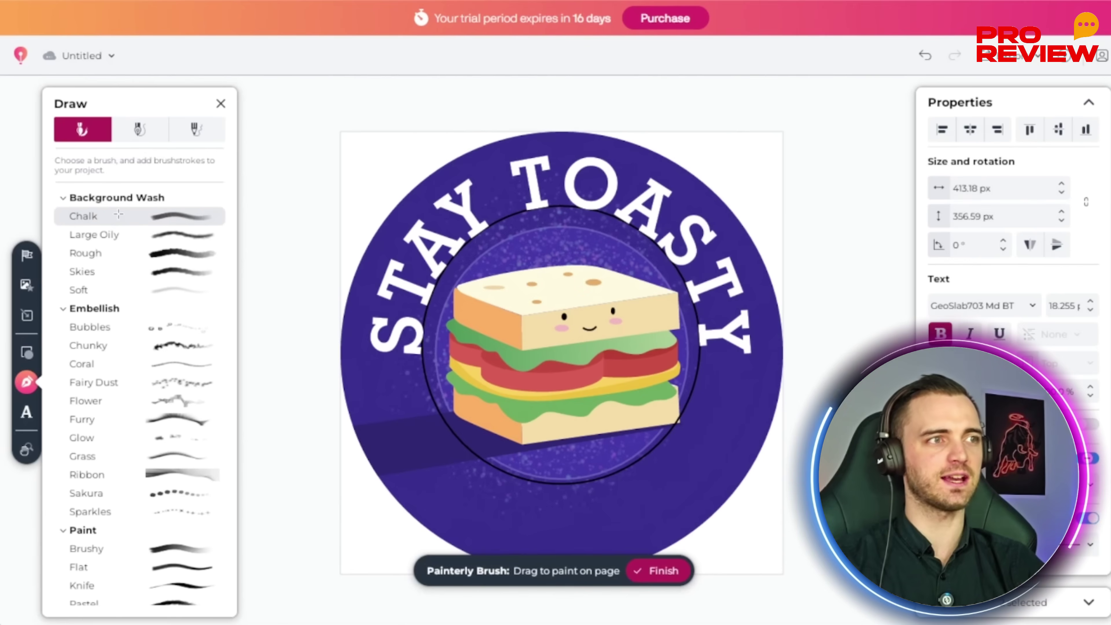
pyautogui.moveTo(483, 399)
pyautogui.mouseDown()
pyautogui.moveTo(420, 368)
pyautogui.moveTo(402, 412)
pyautogui.moveTo(568, 451)
pyautogui.moveTo(555, 254)
pyautogui.mouseUp()
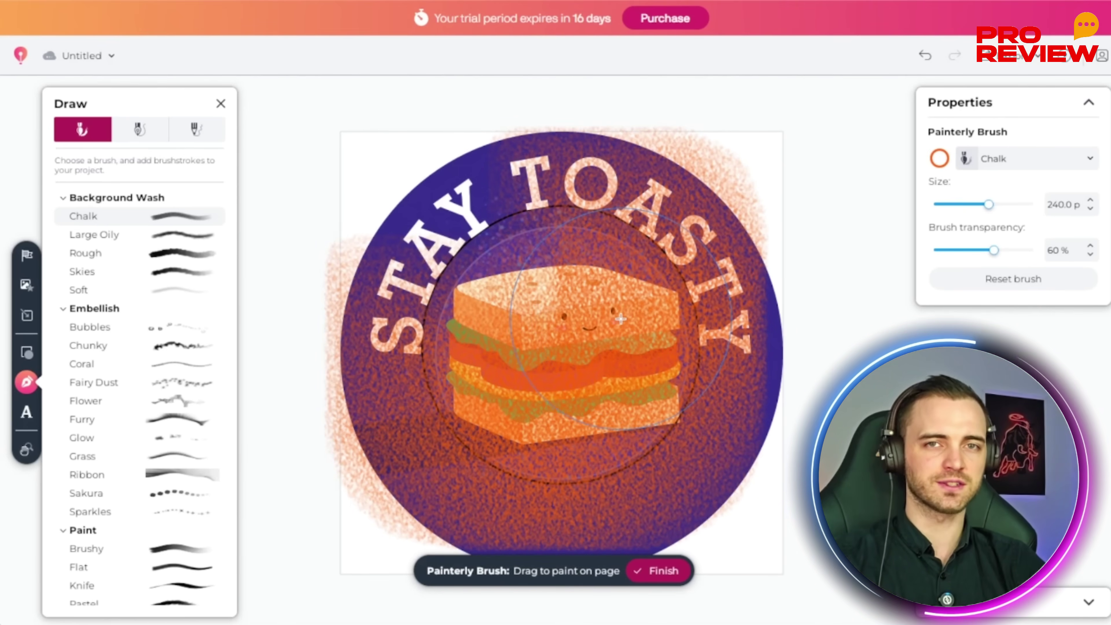
pyautogui.hotkey('ctrl', 'z')
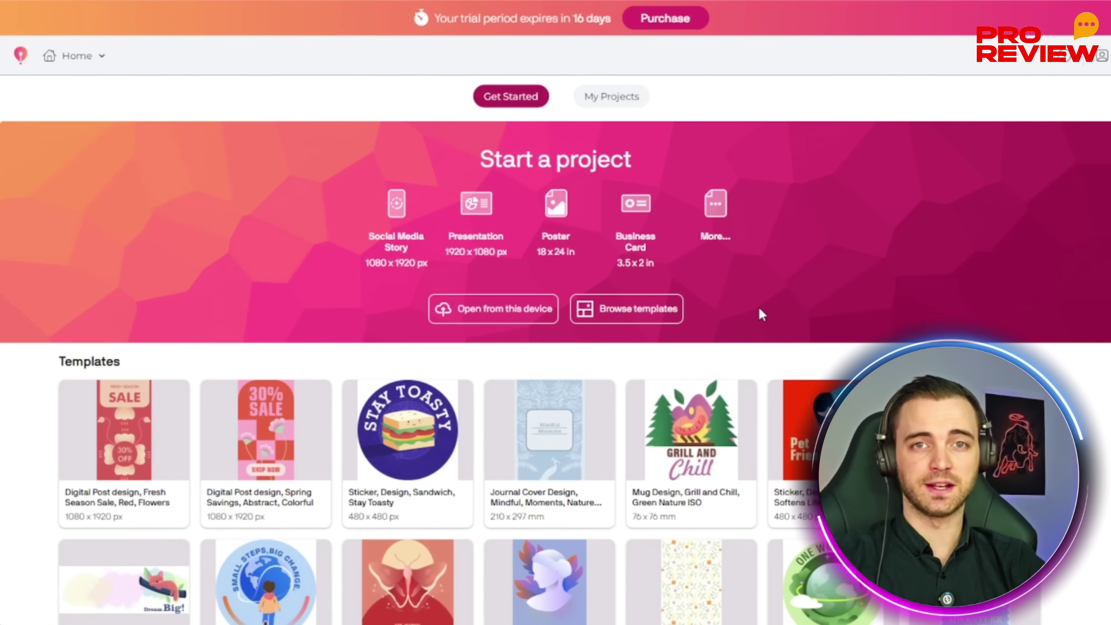
# Scroll down and back up through the Templates grid
pyautogui.scroll(-5, 815, 273)
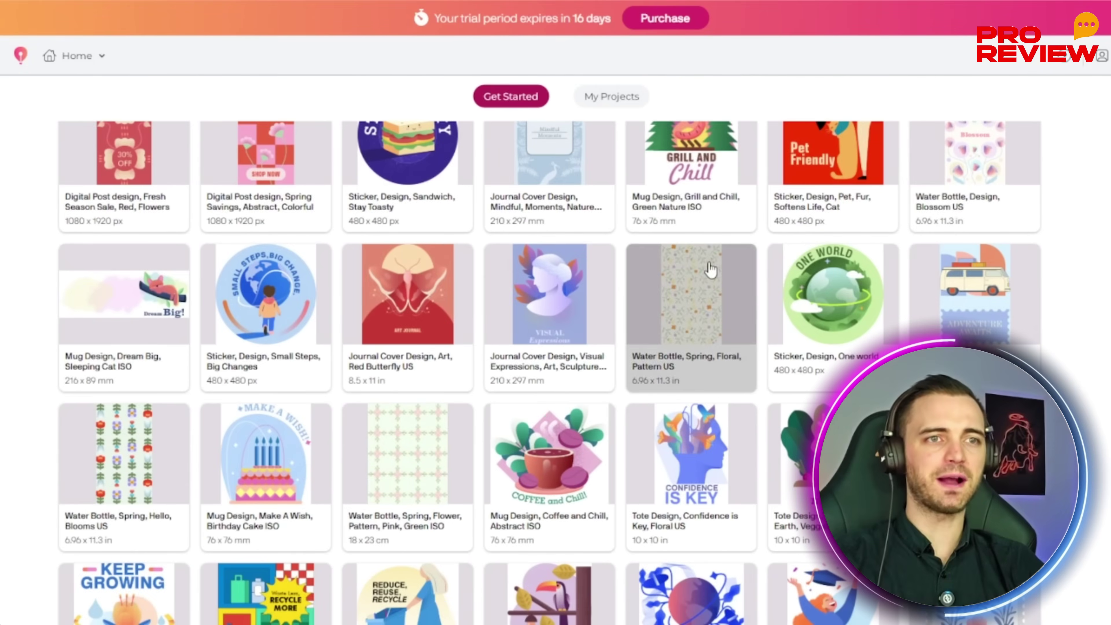
pyautogui.scroll(5, 761, 237)
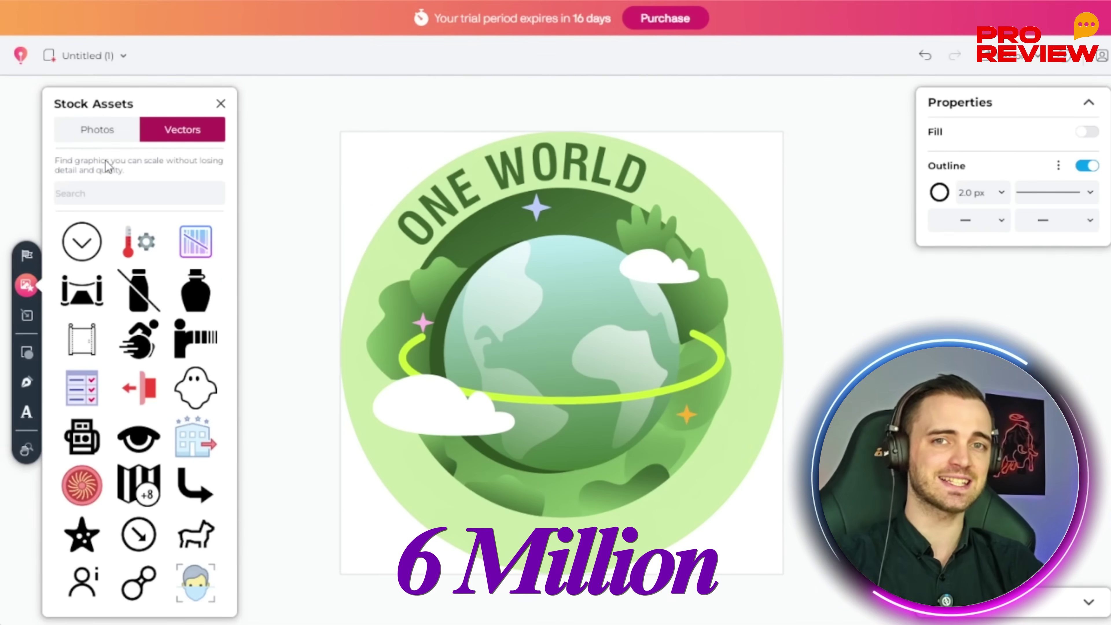
# Browse stock Photos, return to Vectors, pick the vase graphic, and start a search for 'e'
pyautogui.click(97, 131)
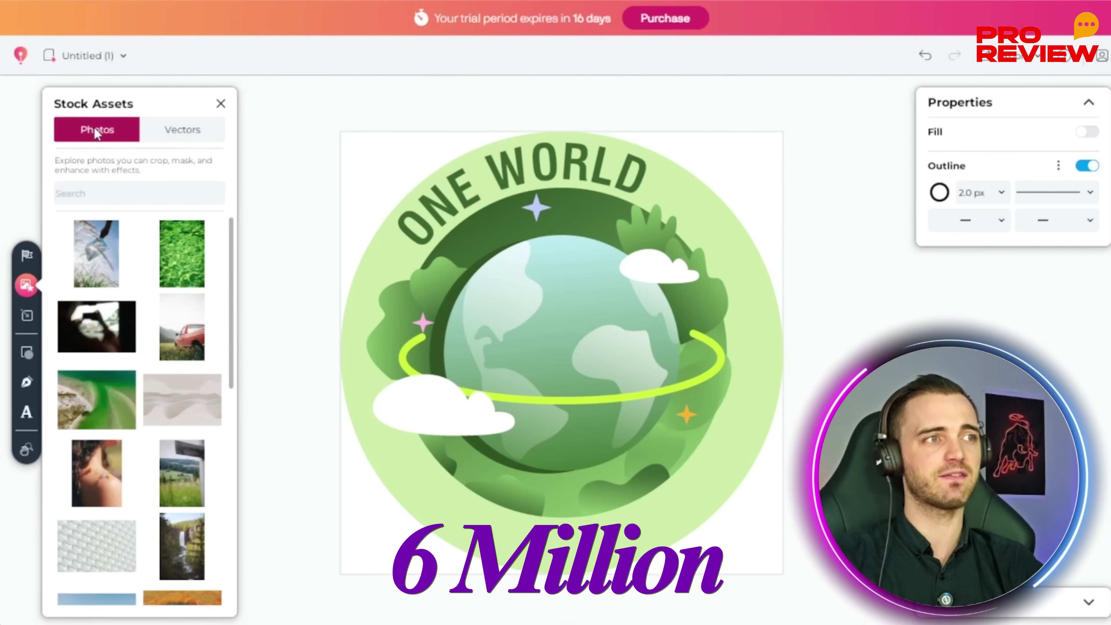
pyautogui.click(182, 134)
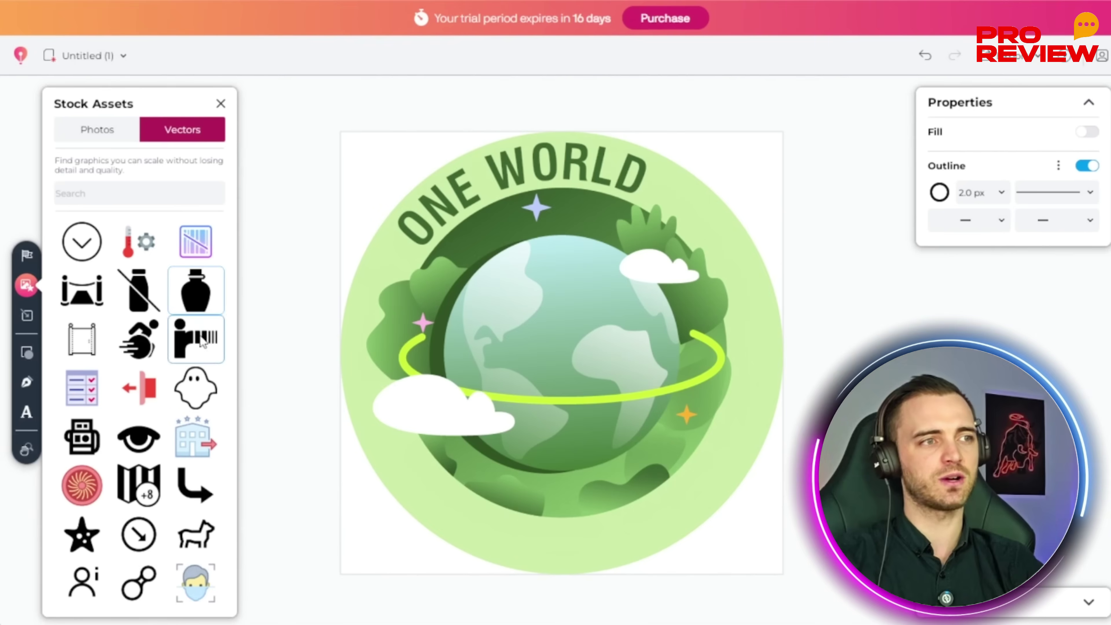
pyautogui.click(197, 298)
pyautogui.click(96, 193)
pyautogui.write('eye')
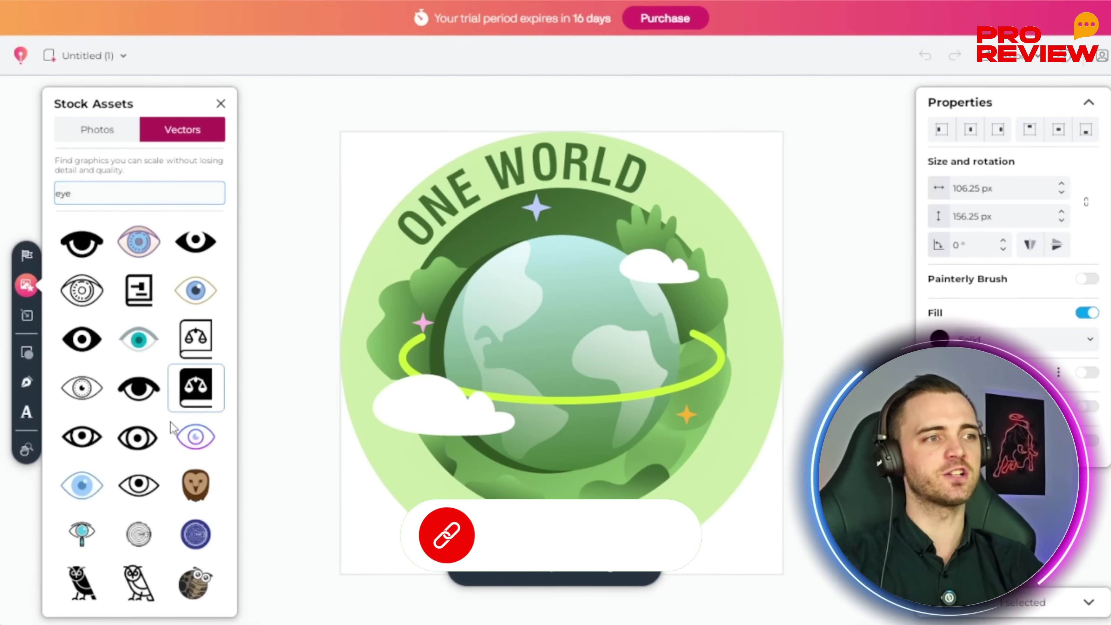
# Place the solid black eye vector large over the globe and centre it precisely
pyautogui.click(194, 244)
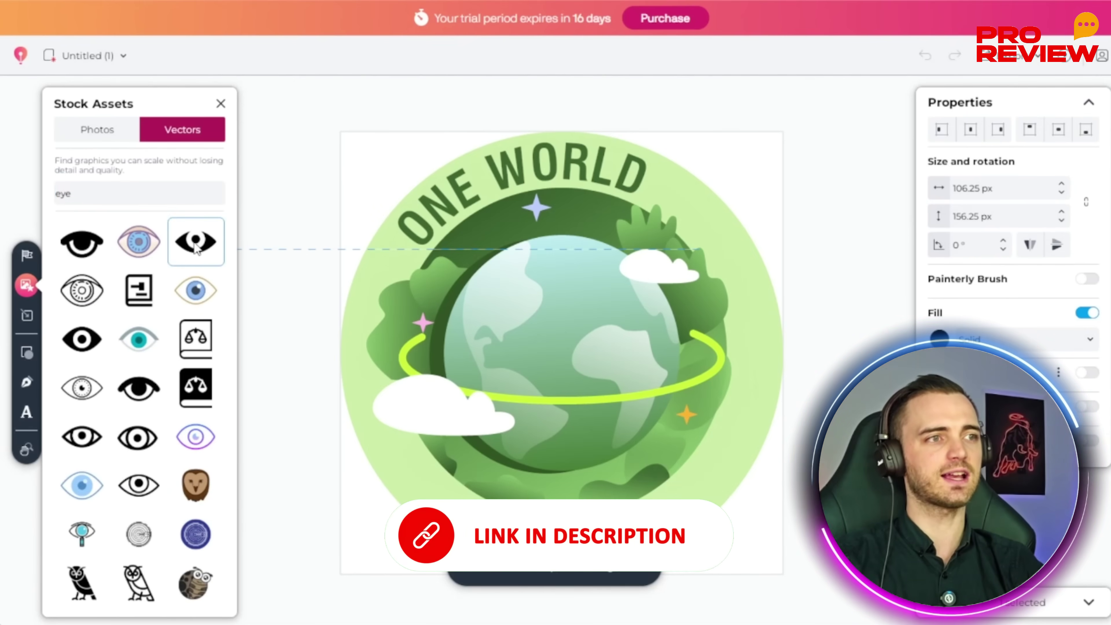
pyautogui.click(550, 314)
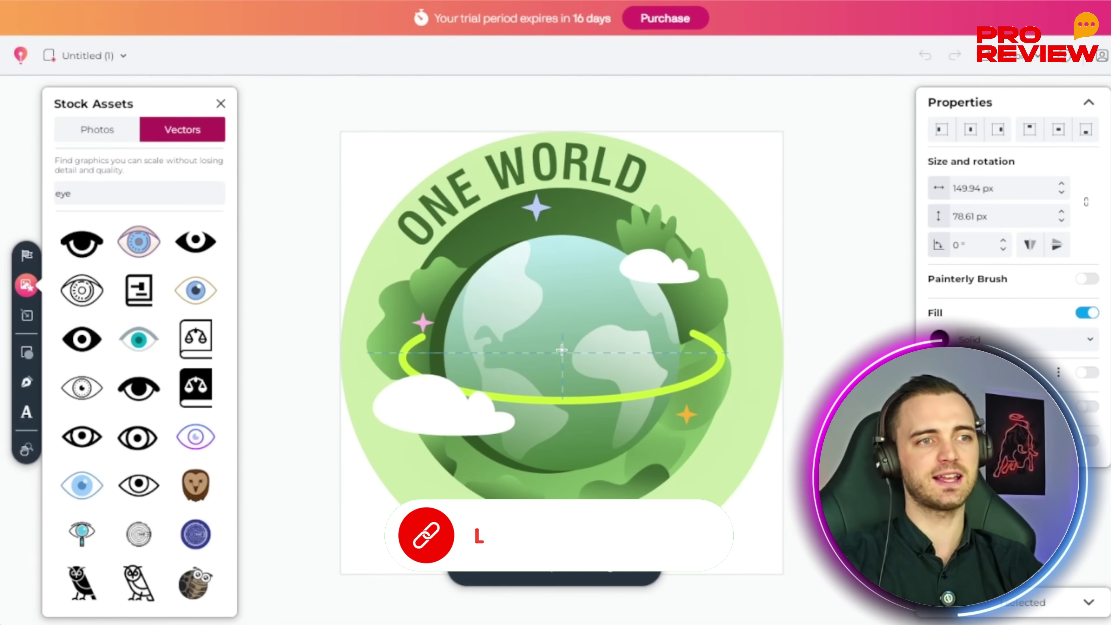
pyautogui.moveTo(505, 288); pyautogui.dragTo(722, 470)
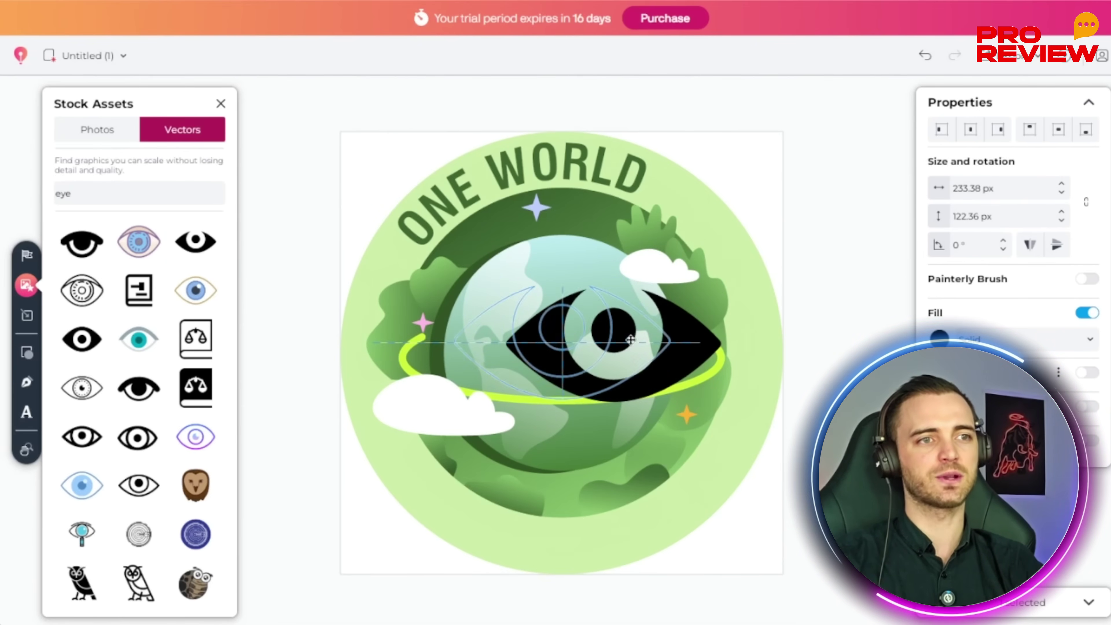
pyautogui.moveTo(628, 357); pyautogui.dragTo(630, 357)
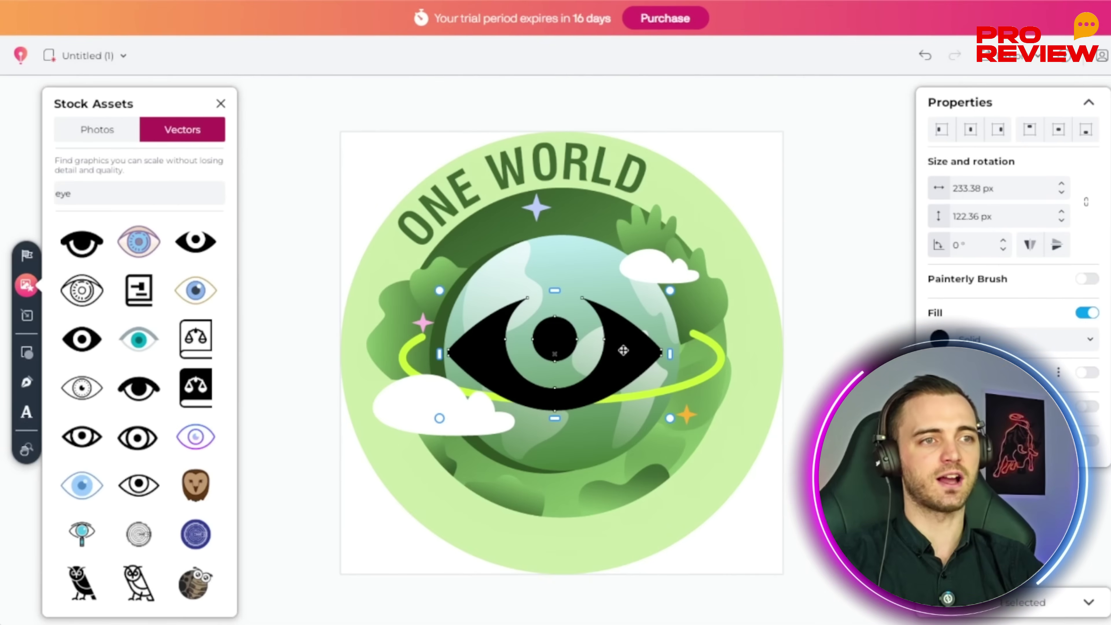
pyautogui.moveTo(623, 350); pyautogui.dragTo(630, 350)
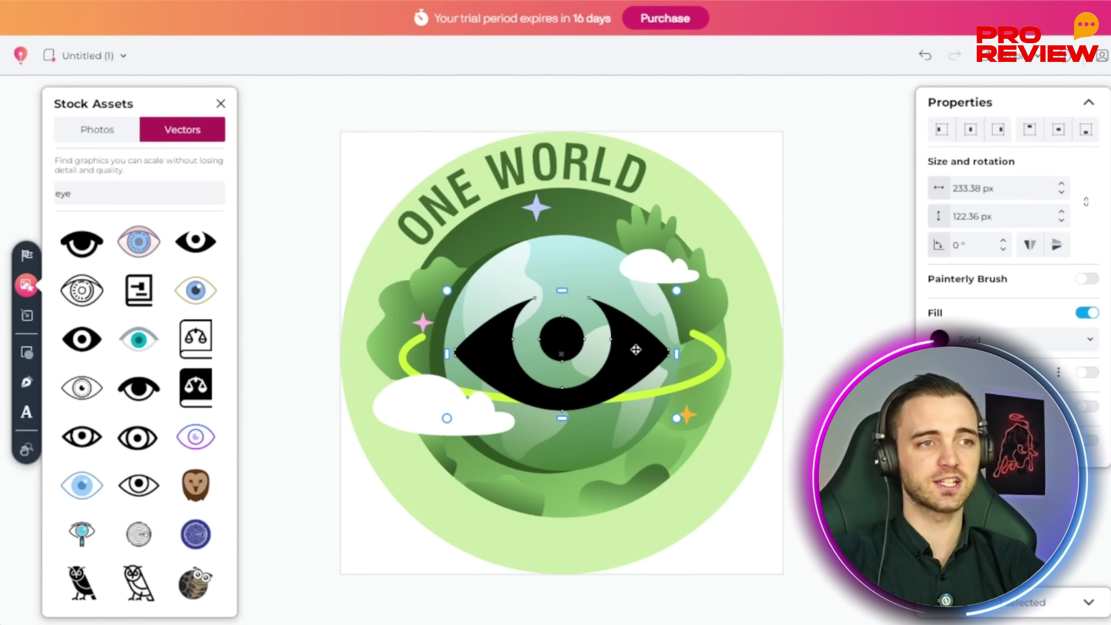
pyautogui.moveTo(626, 355); pyautogui.dragTo(628, 355)
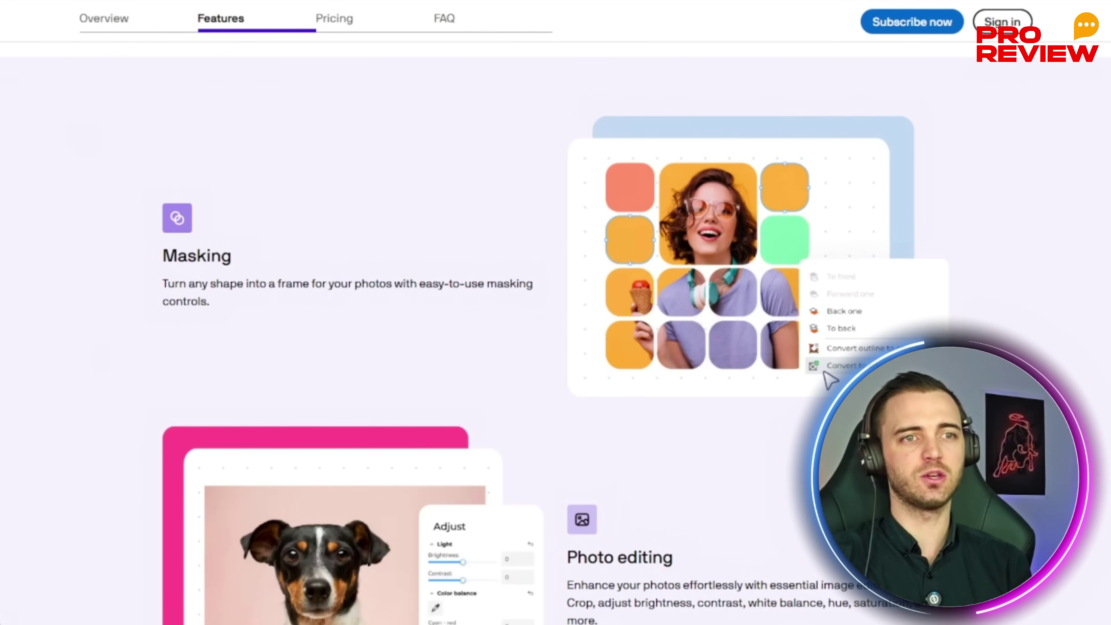
# Scroll down through the website's Features section
pyautogui.scroll(-5, 555, 333)
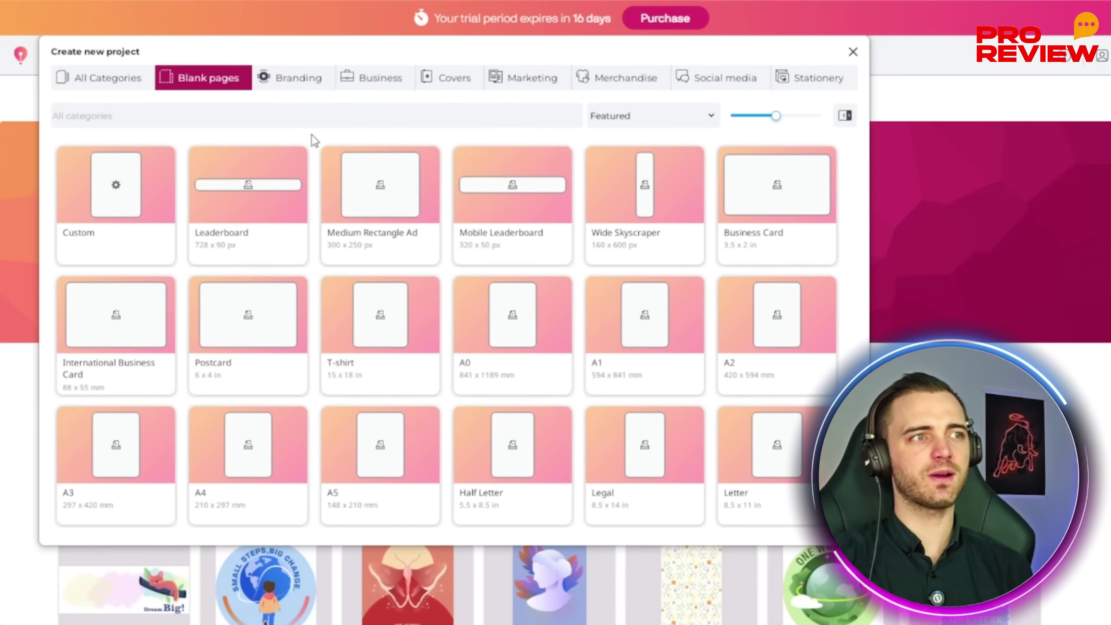
# Scroll through the Blank pages sizes, then browse the Business and Merchandise template categories
pyautogui.scroll(-5, 372, 387)
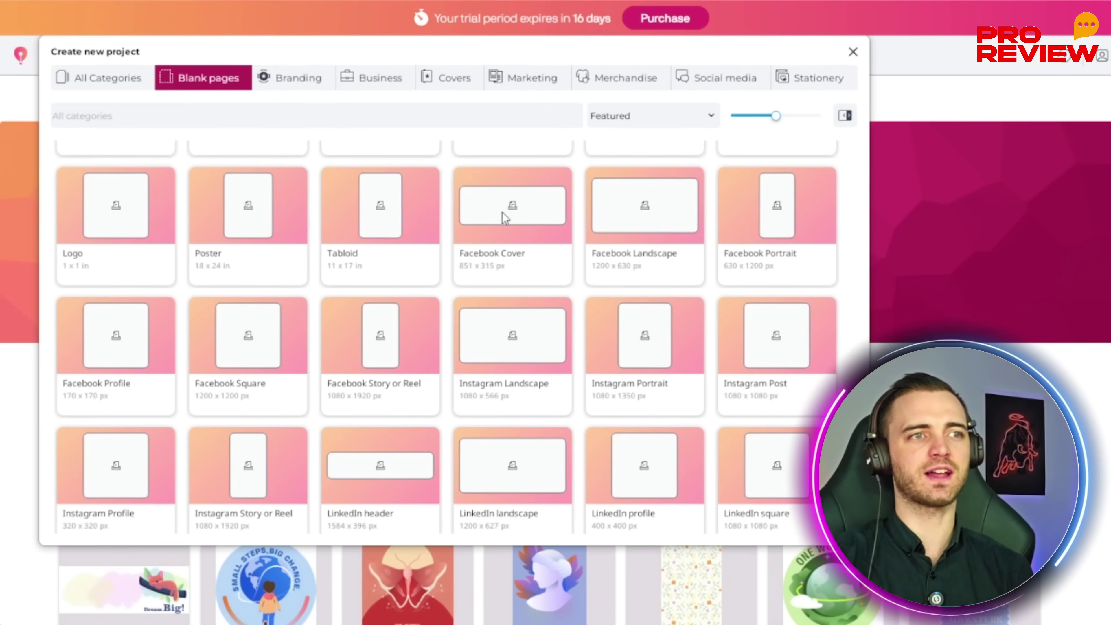
pyautogui.scroll(-3, 442, 268)
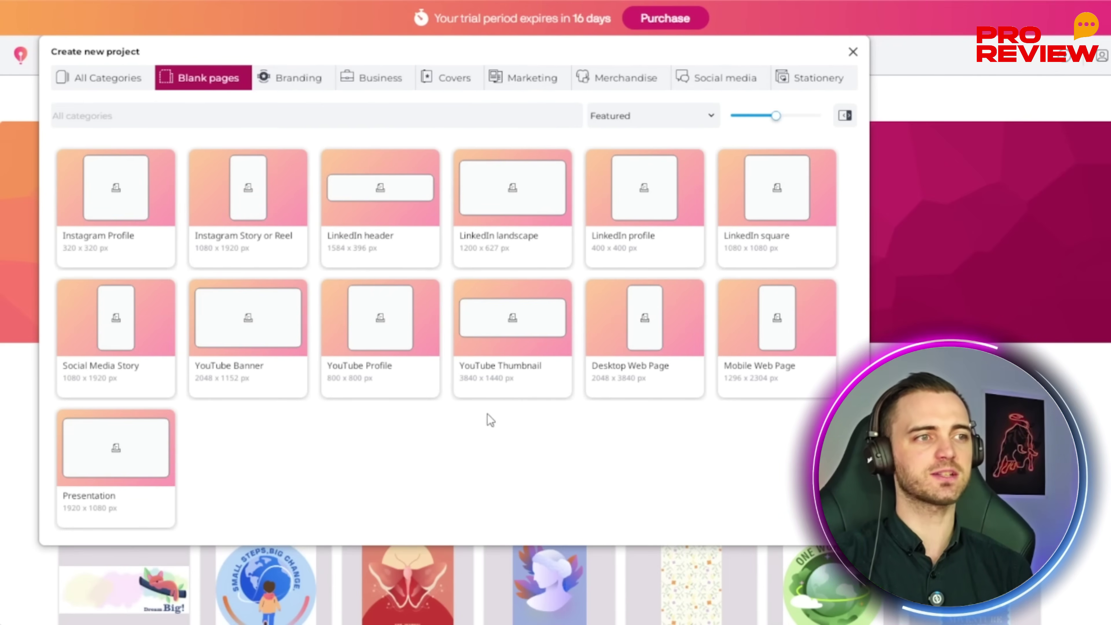
pyautogui.scroll(-5, 377, 323)
pyautogui.scroll(2, 378, 326)
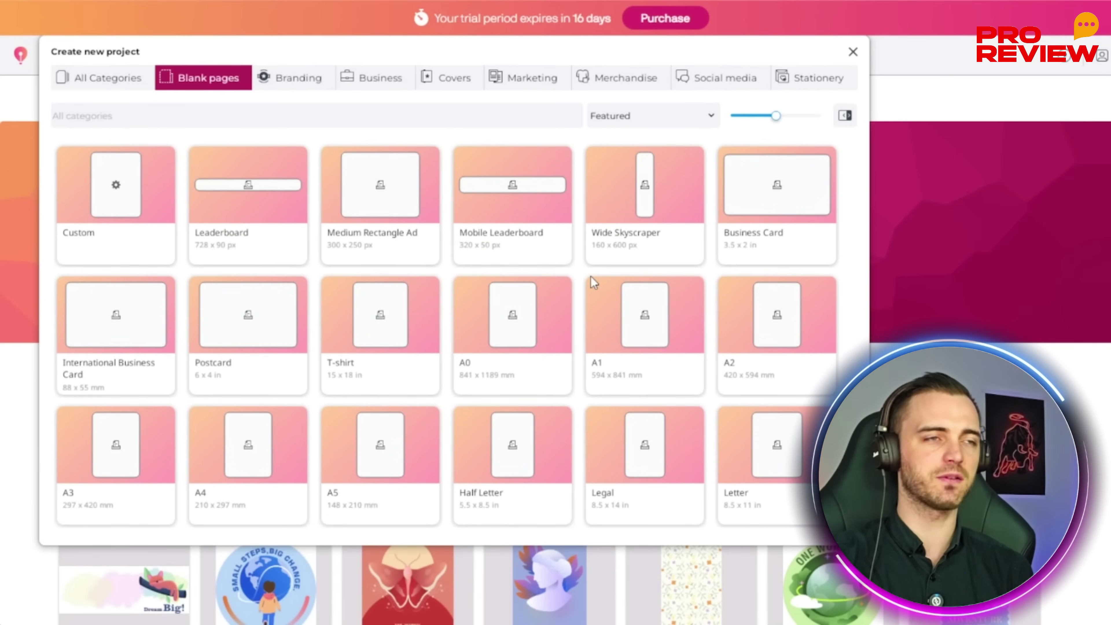
pyautogui.click(372, 78)
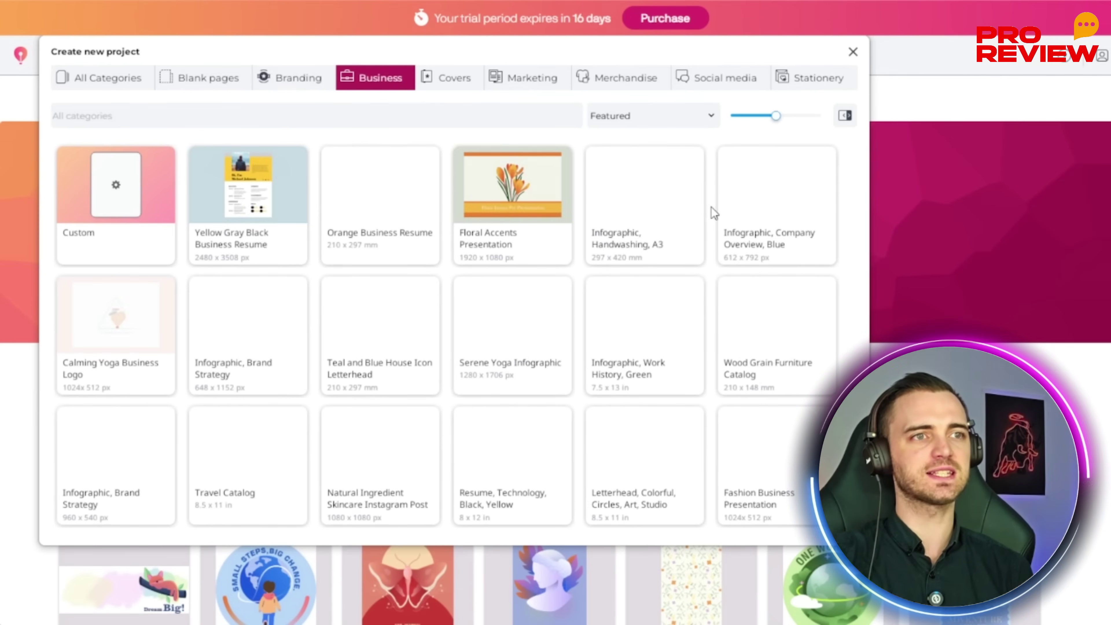
pyautogui.click(606, 77)
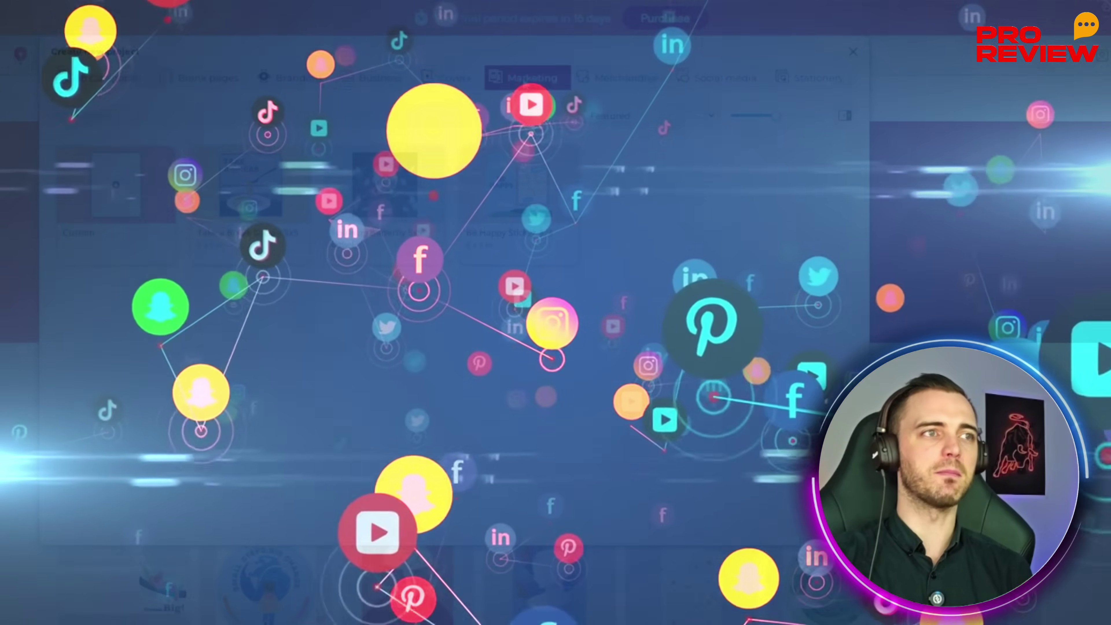
# Switch the Create new project gallery to the Marketing templates
pyautogui.click(524, 78)
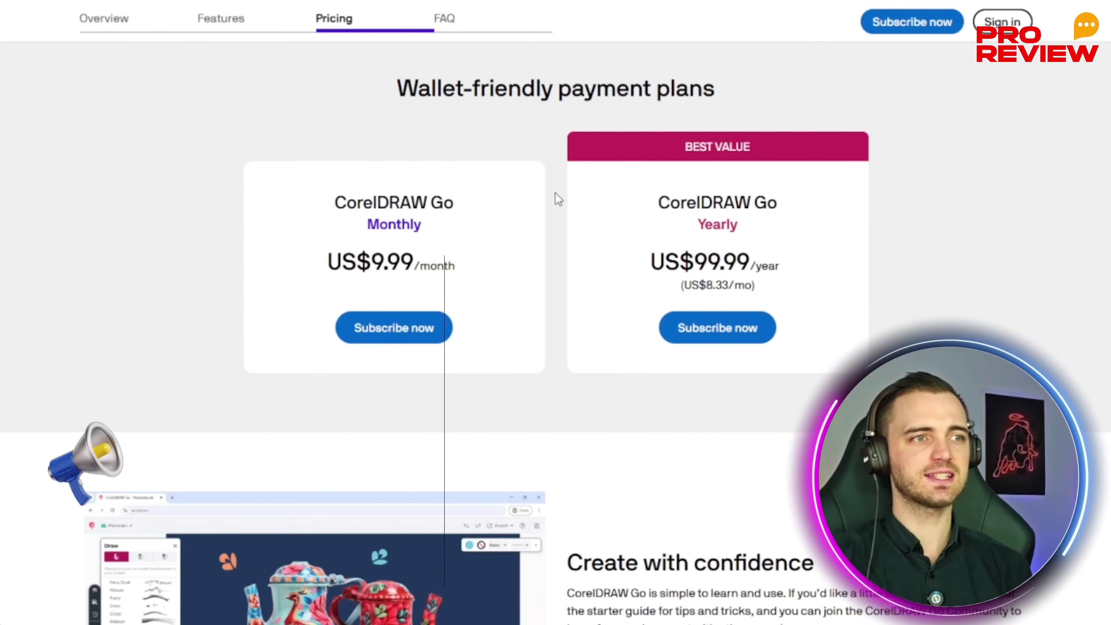
# Highlight the $9.99 monthly and $99.99 yearly prices, then scroll down past the plans
pyautogui.scroll(-2, 555, 193)
pyautogui.moveTo(372, 188); pyautogui.dragTo(413, 189)
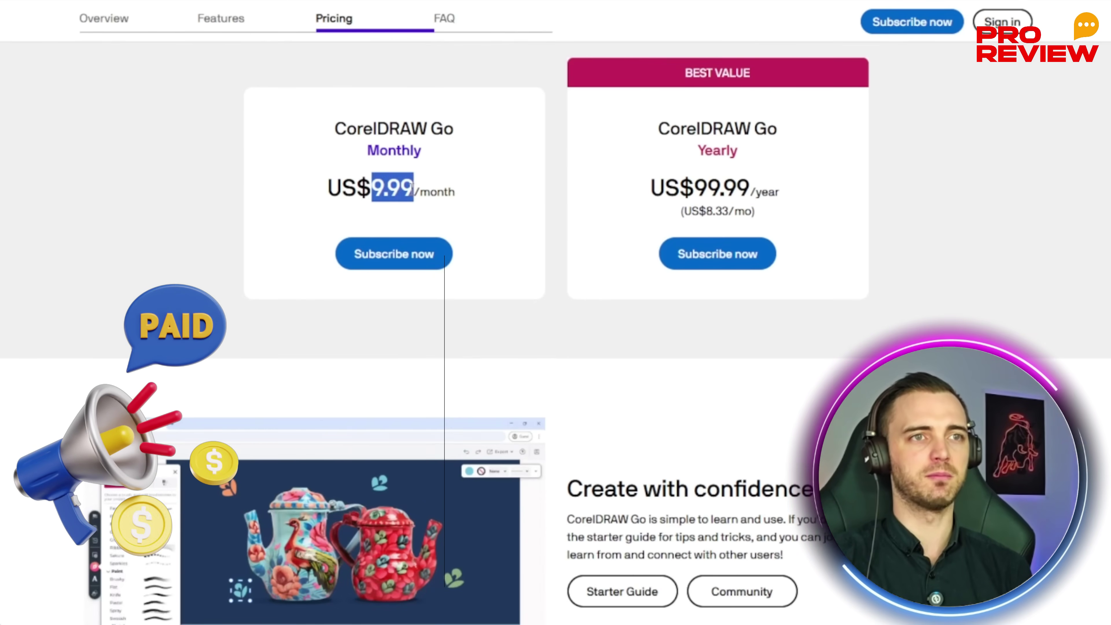
pyautogui.moveTo(680, 188); pyautogui.dragTo(750, 188)
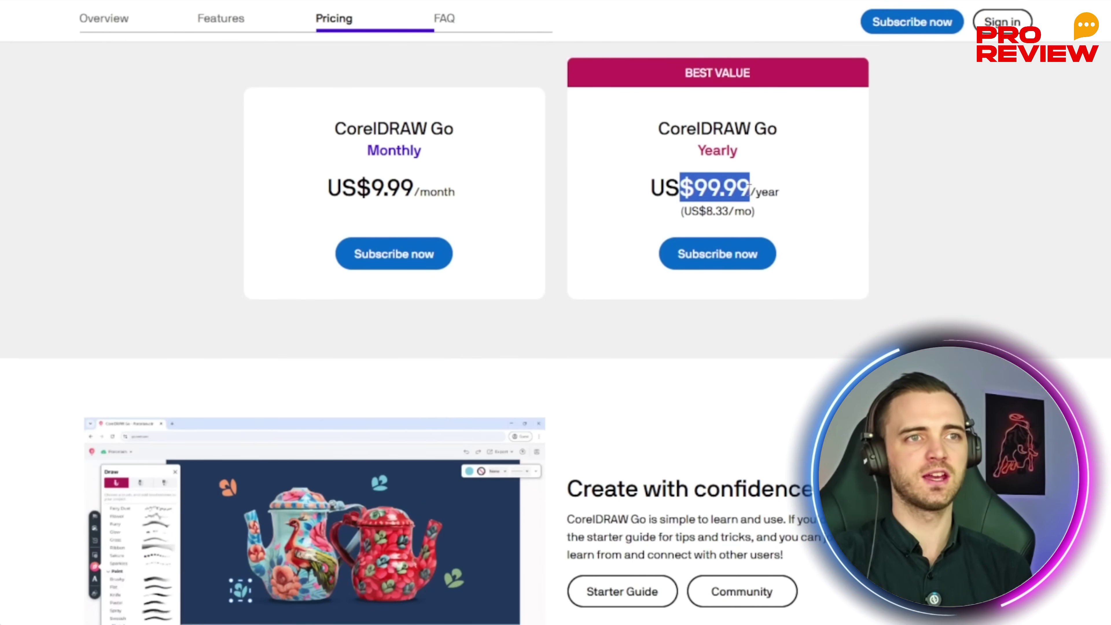
pyautogui.click(955, 198)
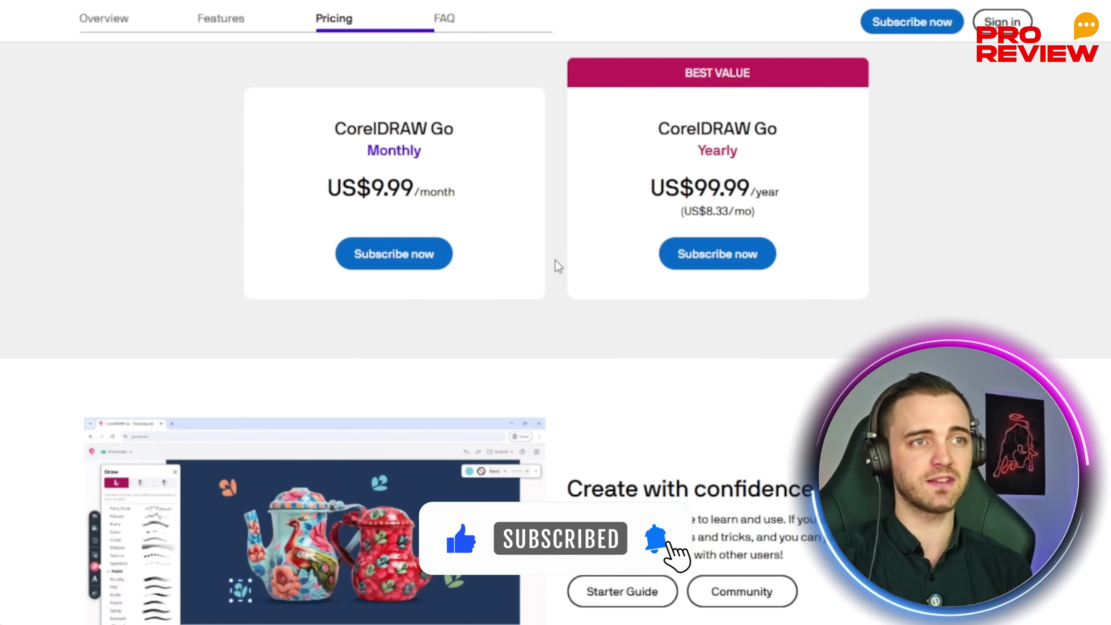
pyautogui.scroll(2, 555, 260)
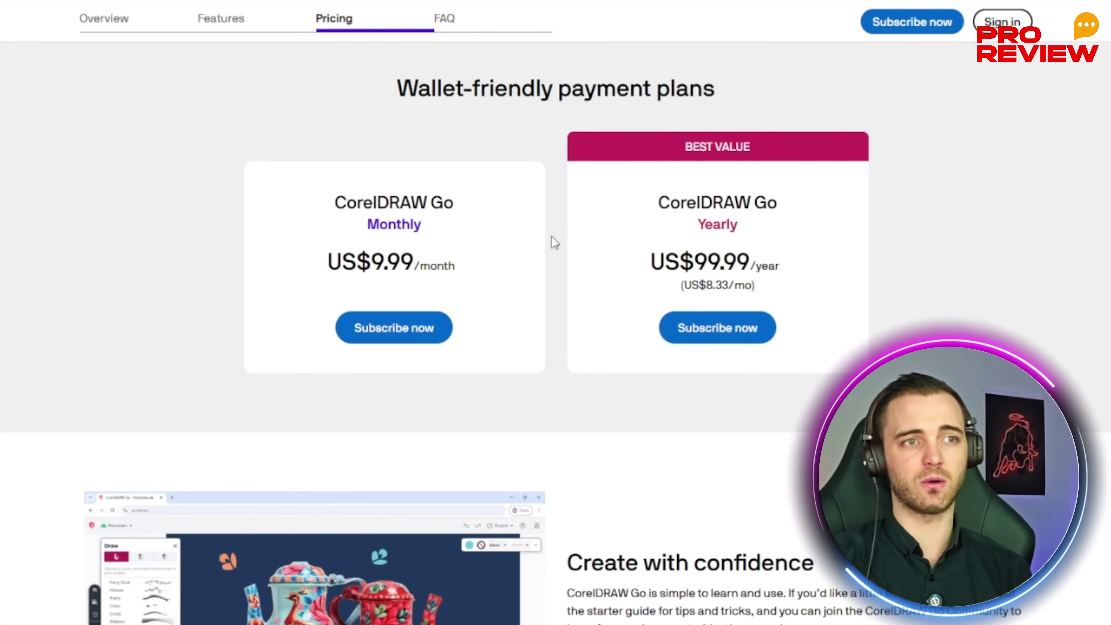
pyautogui.scroll(-8, 554, 242)
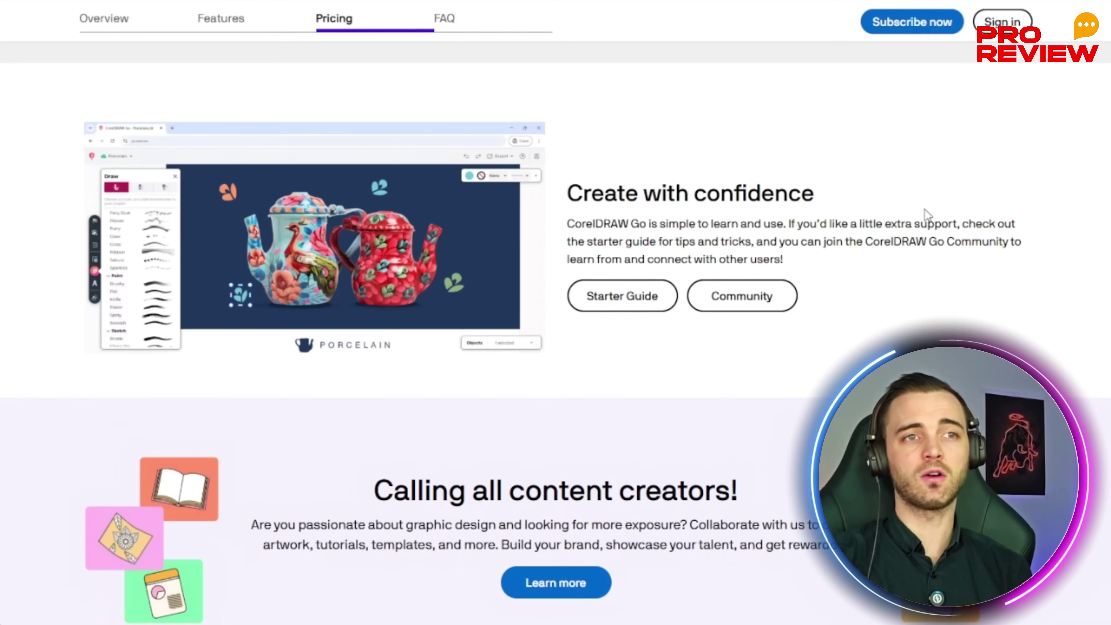